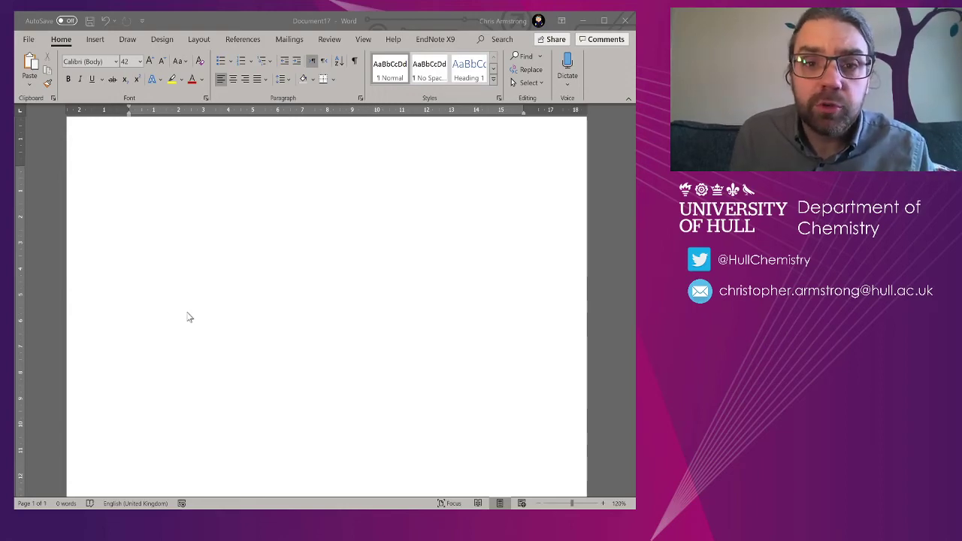
# - Insert a new equation in the blank document and build x² from the superscript structure
pyautogui.click(188, 313)
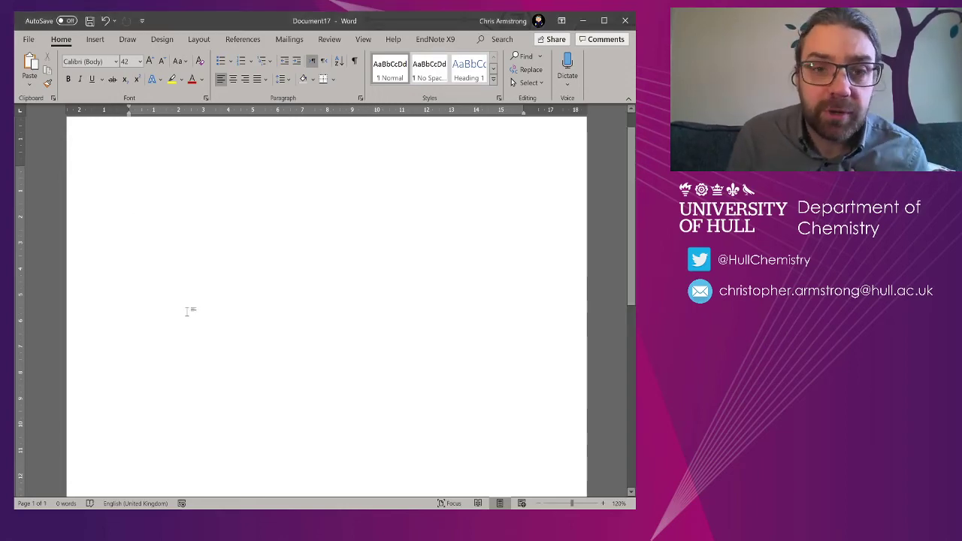
pyautogui.click(95, 39)
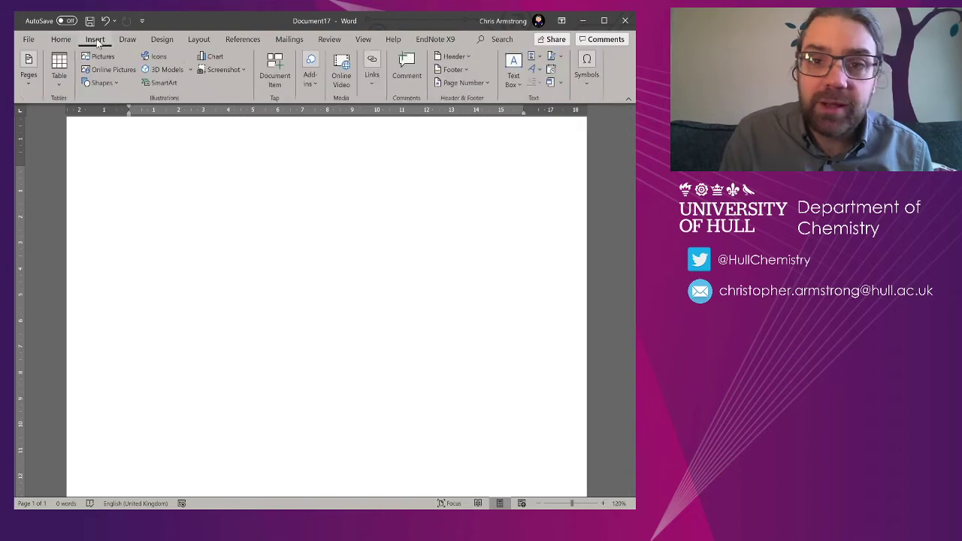
pyautogui.hotkey('alt', '=')
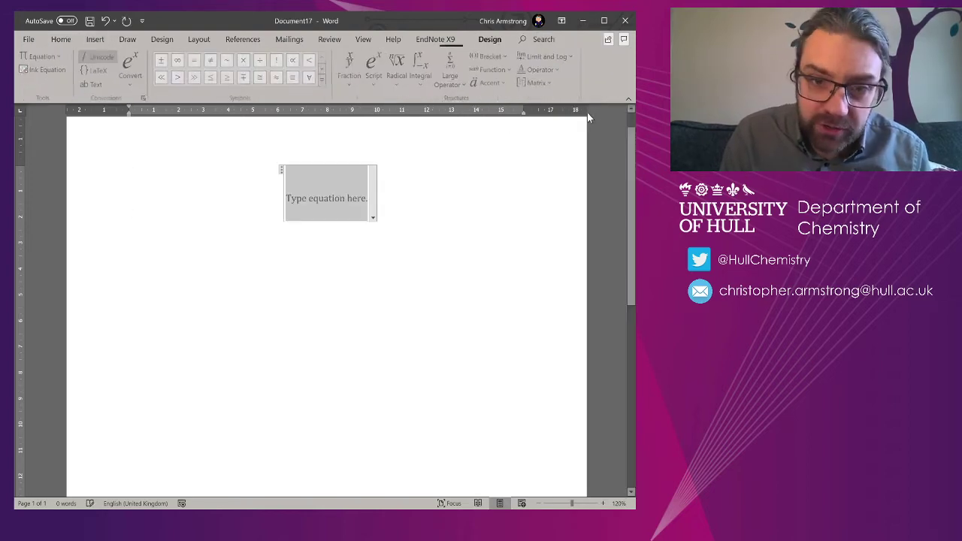
pyautogui.click(372, 66)
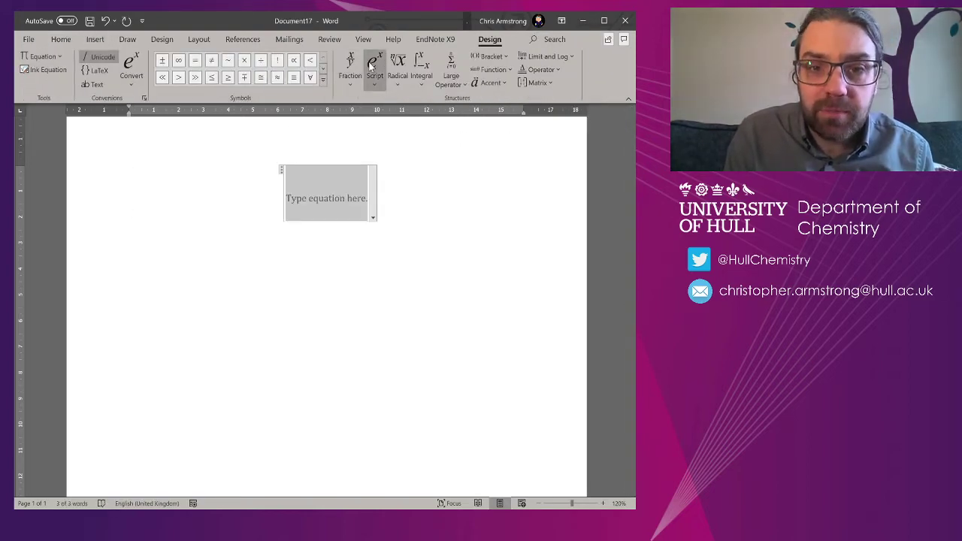
pyautogui.click(386, 119)
pyautogui.click(314, 190)
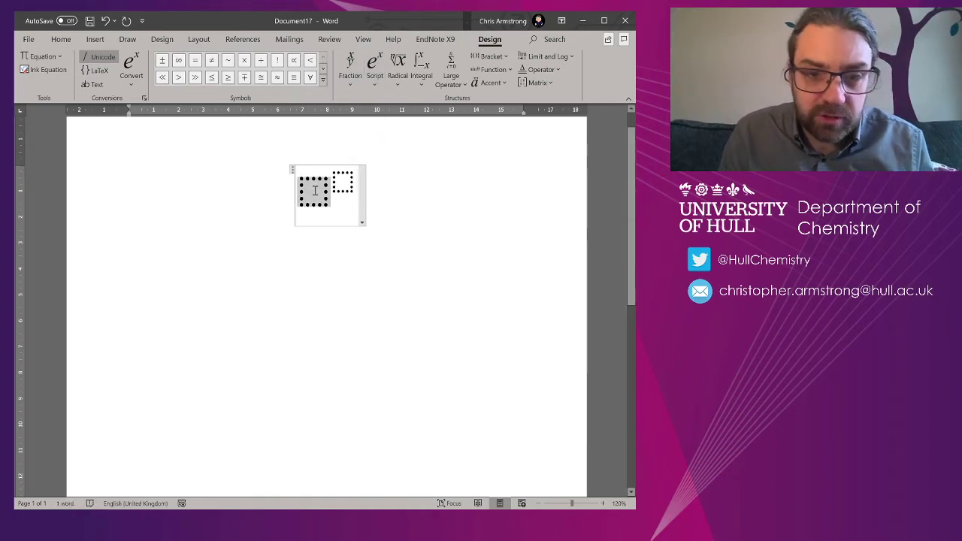
pyautogui.write('x')
pyautogui.click(336, 182)
pyautogui.write('2')
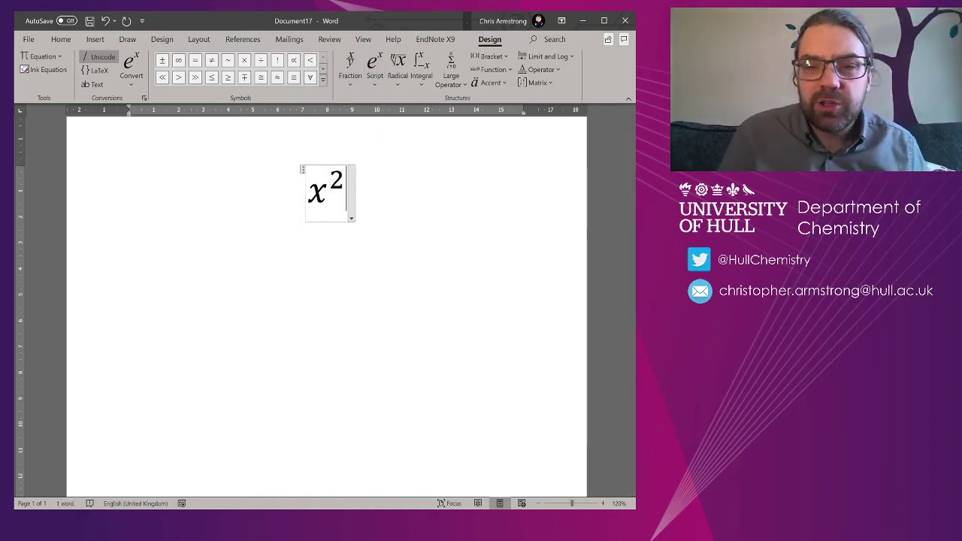
# - Extend the equation after x² with an equals sign and a stacked fraction of 2 over 4
pyautogui.press('Right')
pyautogui.write('= ')
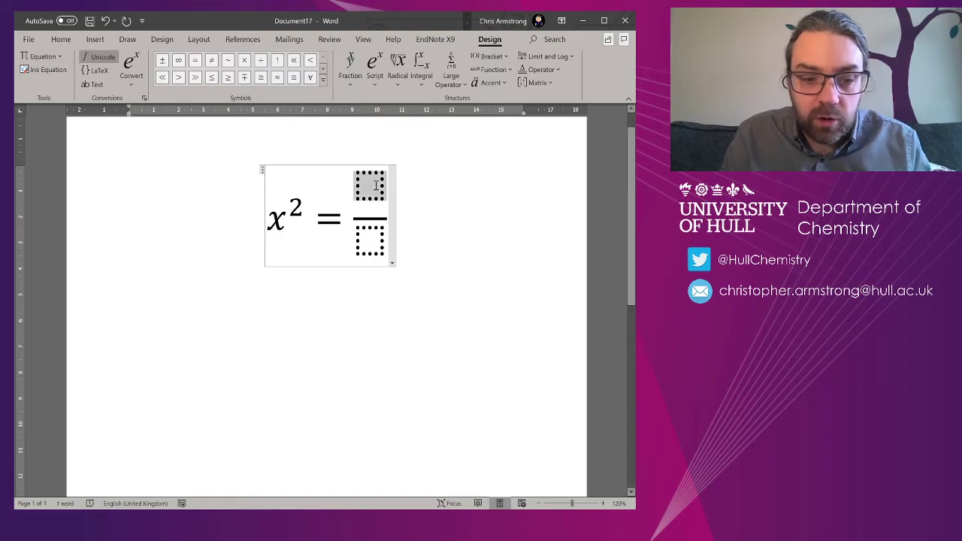
pyautogui.write('2/')
pyautogui.press('Down')
pyautogui.write('4')
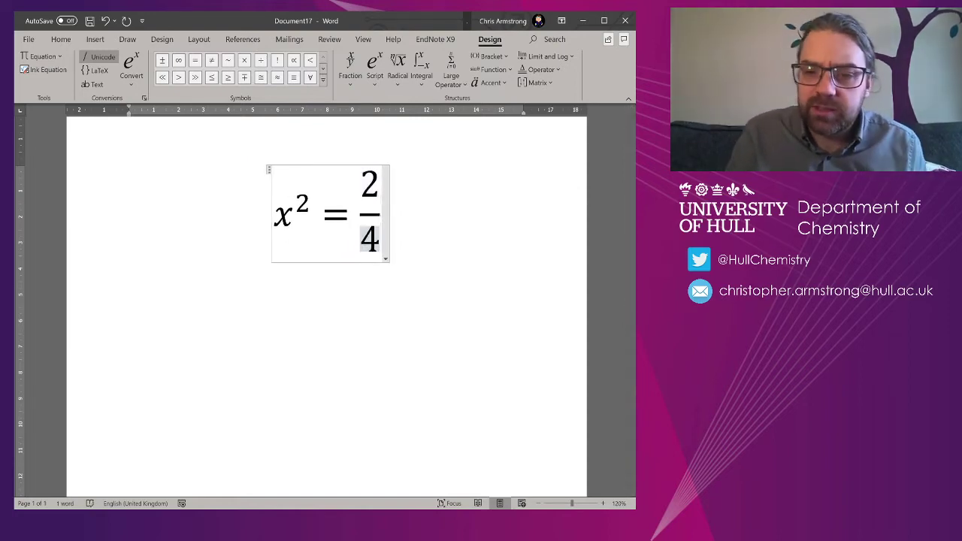
# - Delete the whole x² = 2/4 equation from the document
pyautogui.press('BackSpace')
pyautogui.press('BackSpace')
pyautogui.press('BackSpace')
pyautogui.press('BackSpace')
pyautogui.press('BackSpace')
pyautogui.press('BackSpace')
pyautogui.press('BackSpace')
pyautogui.press('BackSpace')
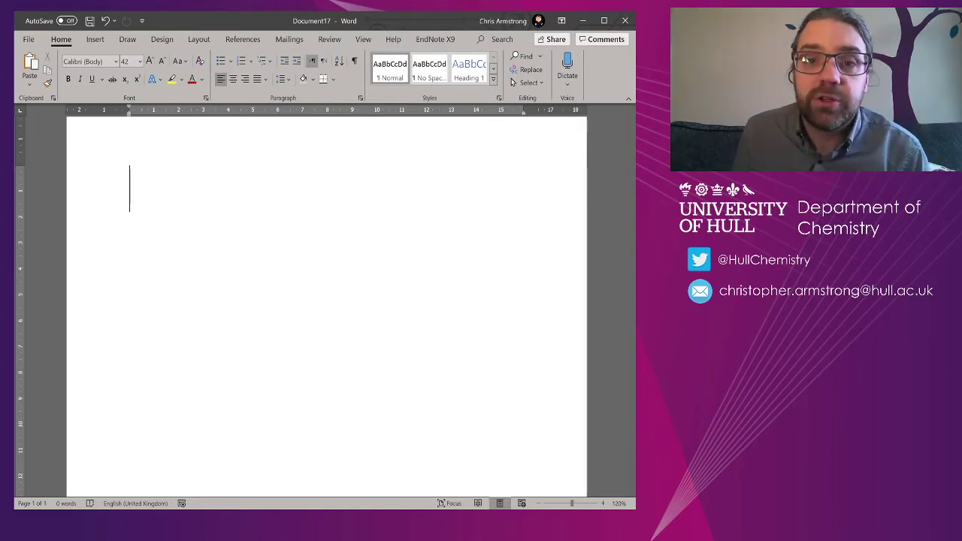
# - Insert a new equation and write x squared using the linear notation x^2
pyautogui.hotkey('alt', '=')
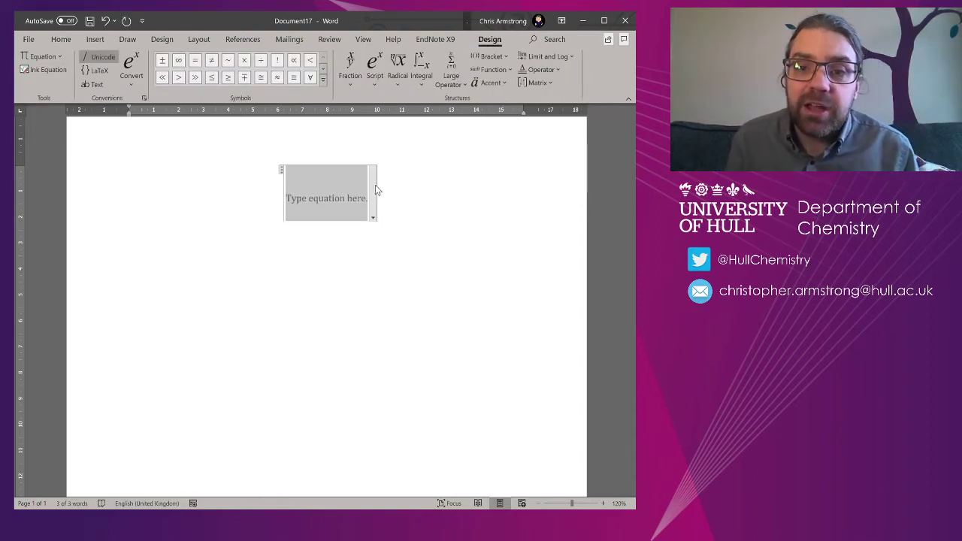
pyautogui.write('x')
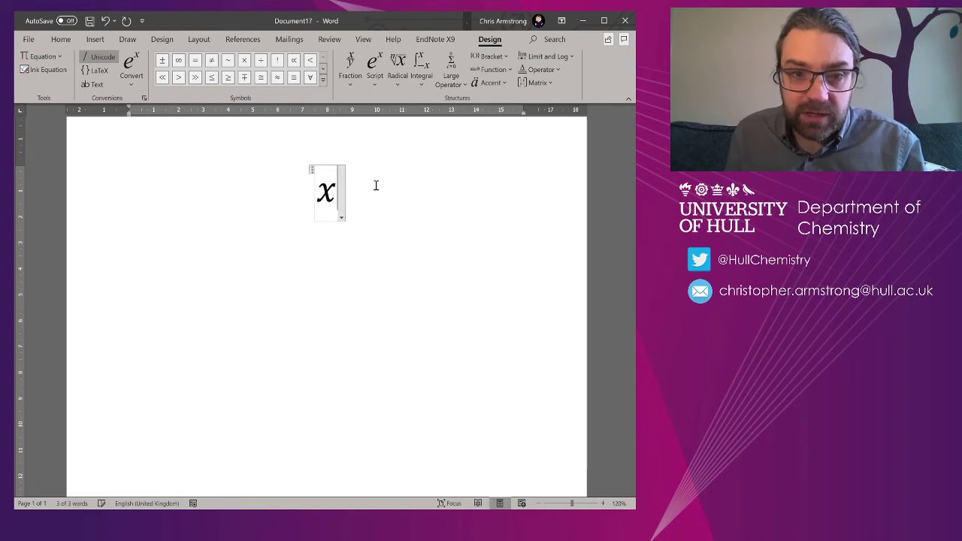
pyautogui.write('^')
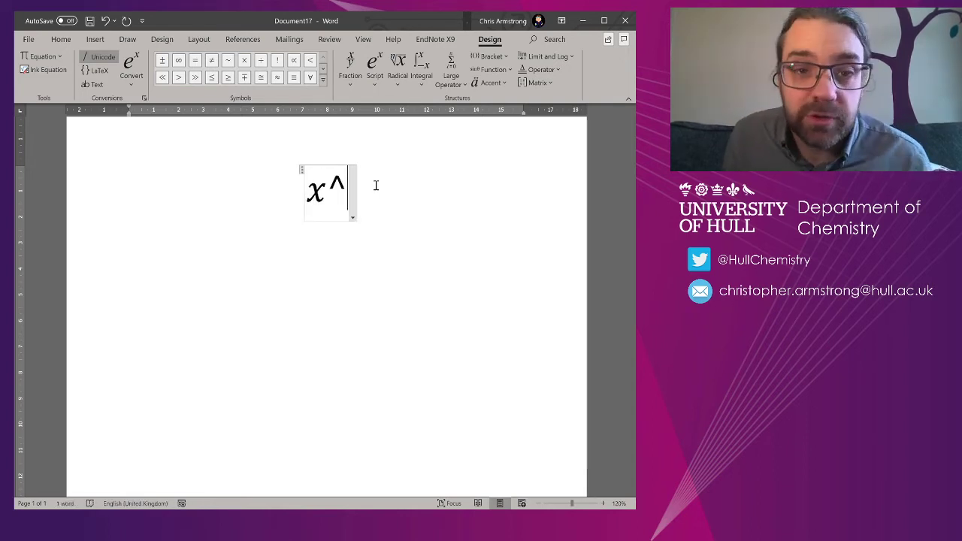
pyautogui.write('2')
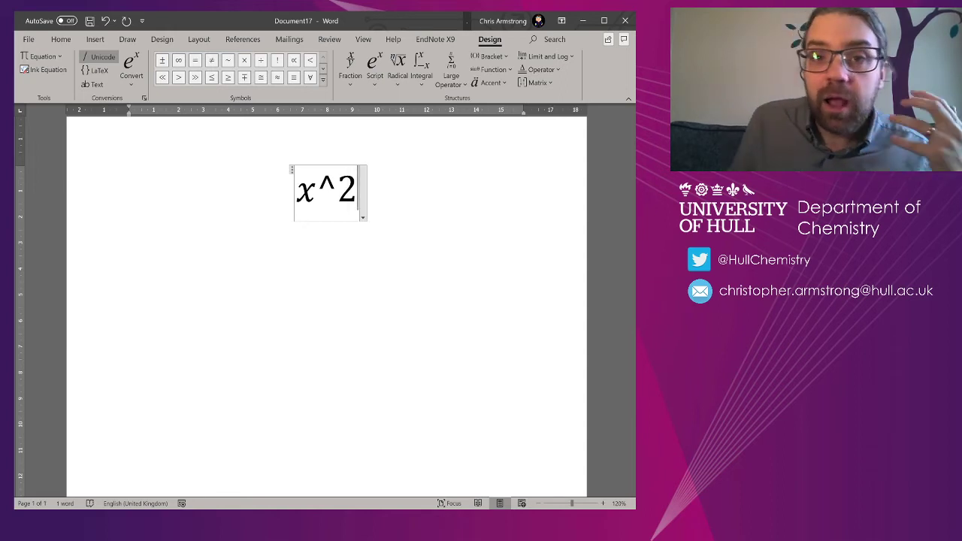
pyautogui.press('space')
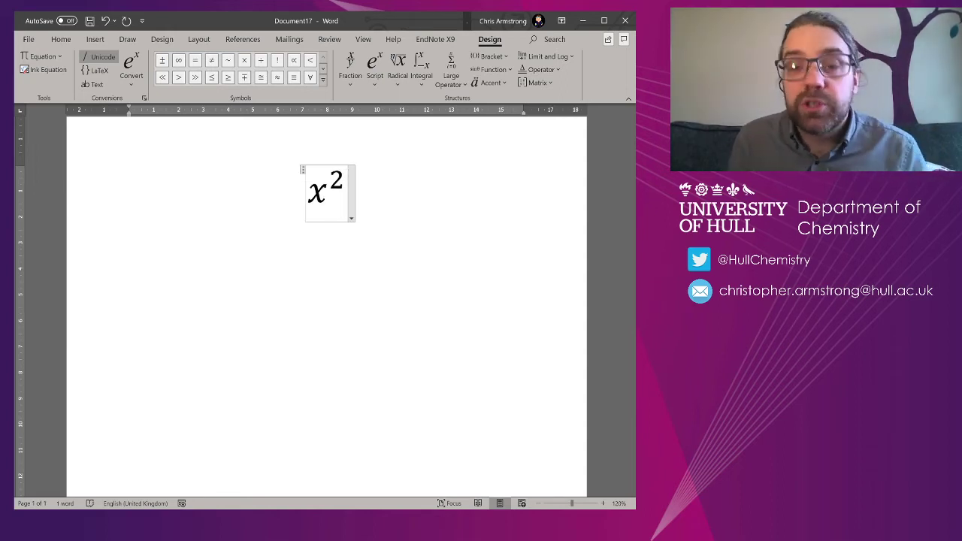
# - Add the subscript i to the squared x using the linear notation _i
pyautogui.write('_')
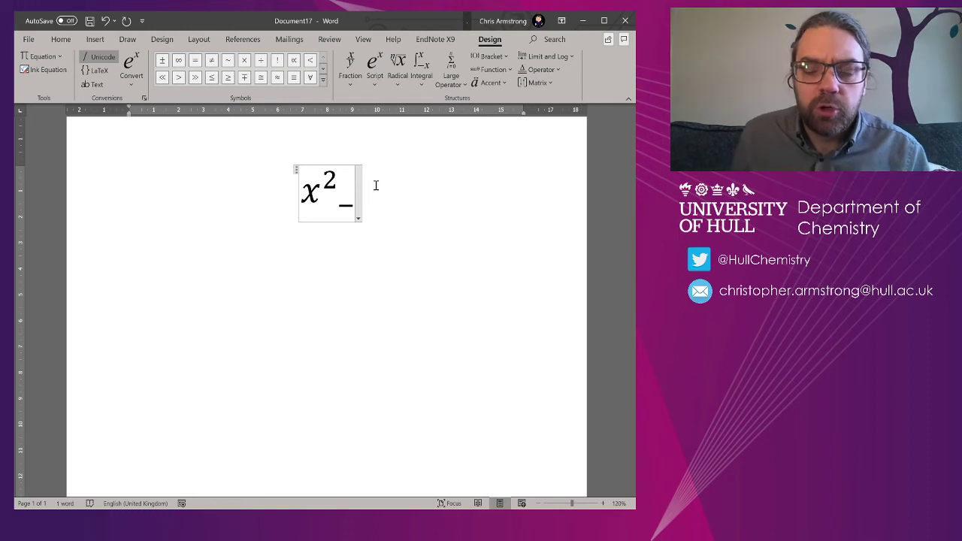
pyautogui.write('i')
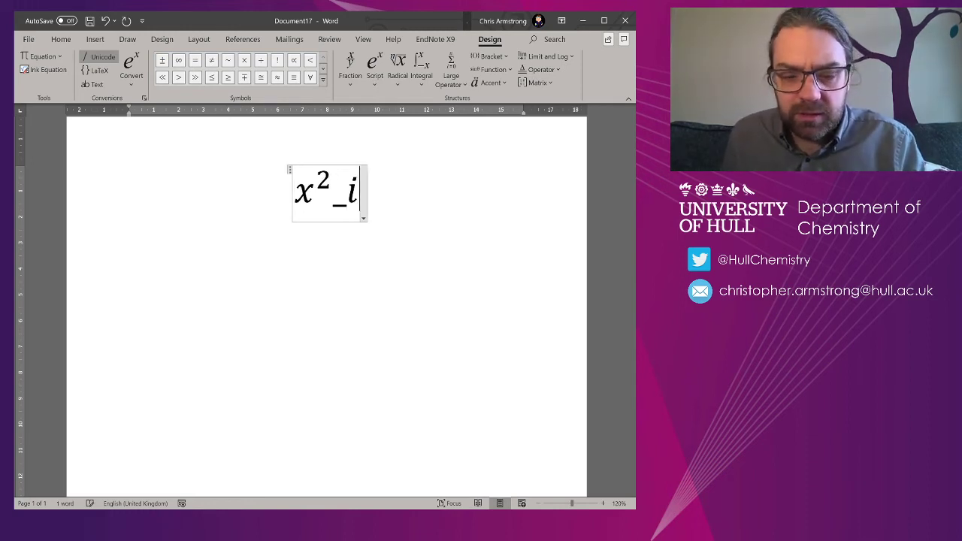
pyautogui.press('space')
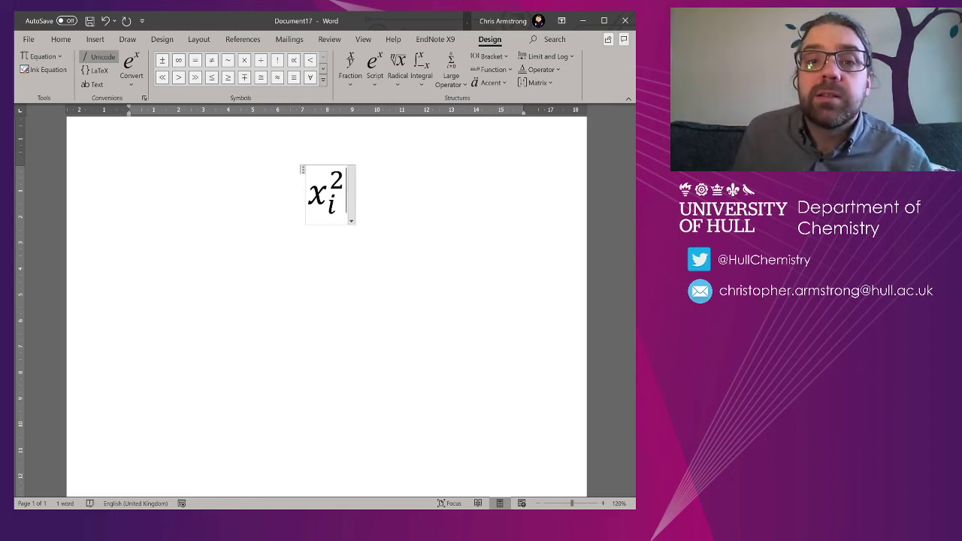
# - Replace the equation's content with the chemical formula CH₃CH₂CO₂H, using underscore notation for the subscripts
pyautogui.hotkey('ctrl', 'a')
pyautogui.write('C')
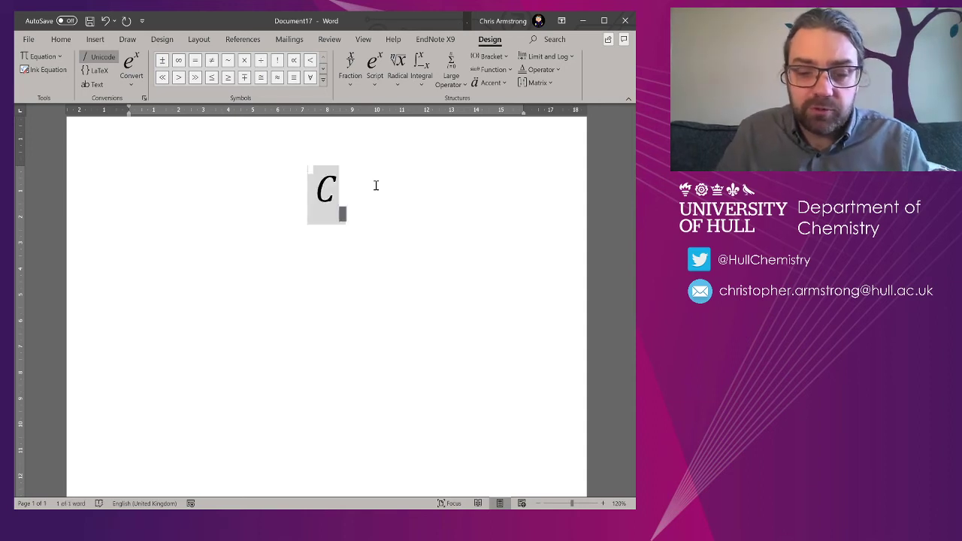
pyautogui.write('H_3CH')
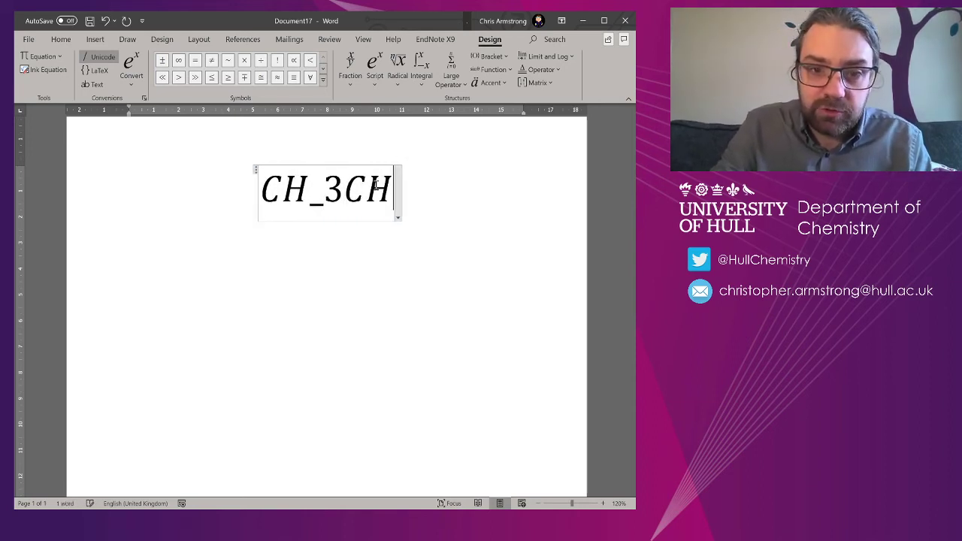
pyautogui.press('space')
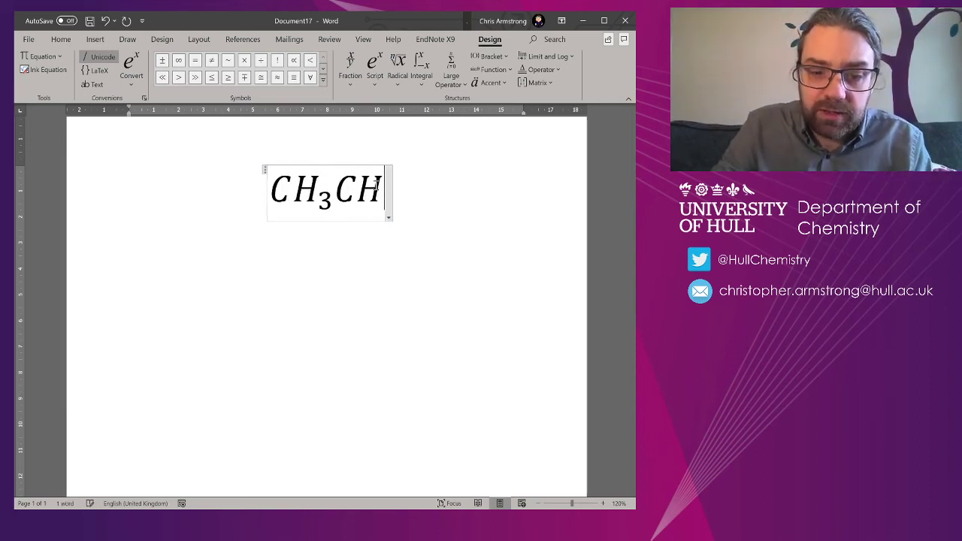
pyautogui.write('_2 CO_2 ')
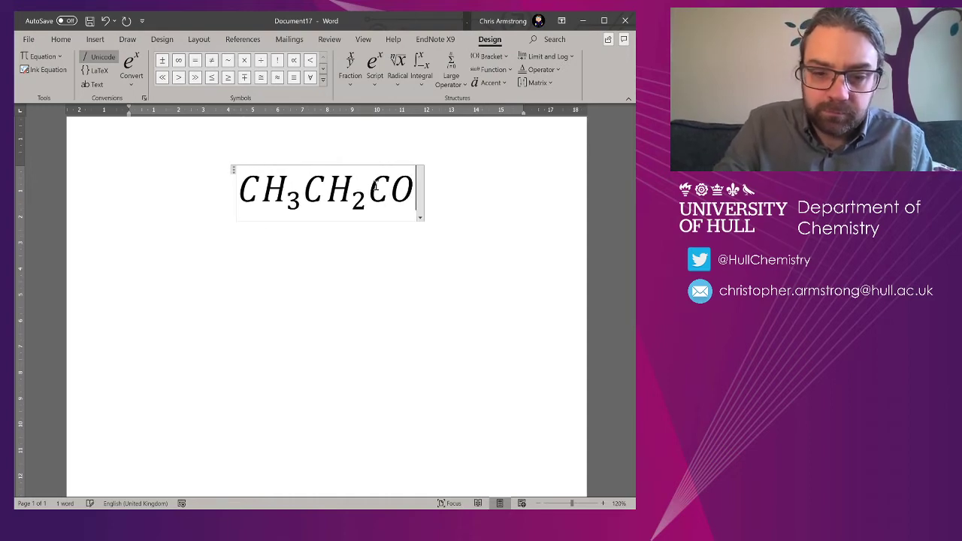
pyautogui.write('H')
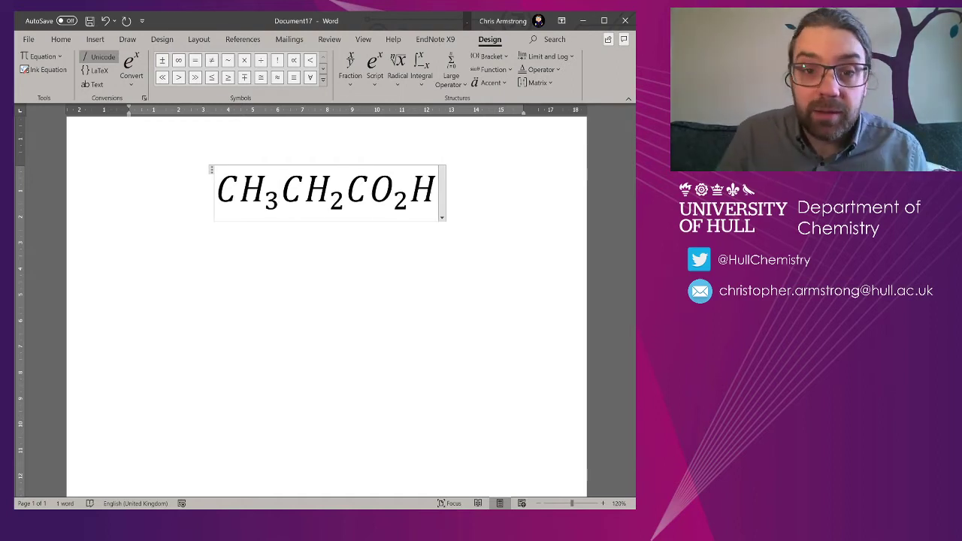
# - Delete the chemical formula and insert a new equation containing Δ and δ, entered as \Delta and \delta
pyautogui.tripleClick(476, 181)
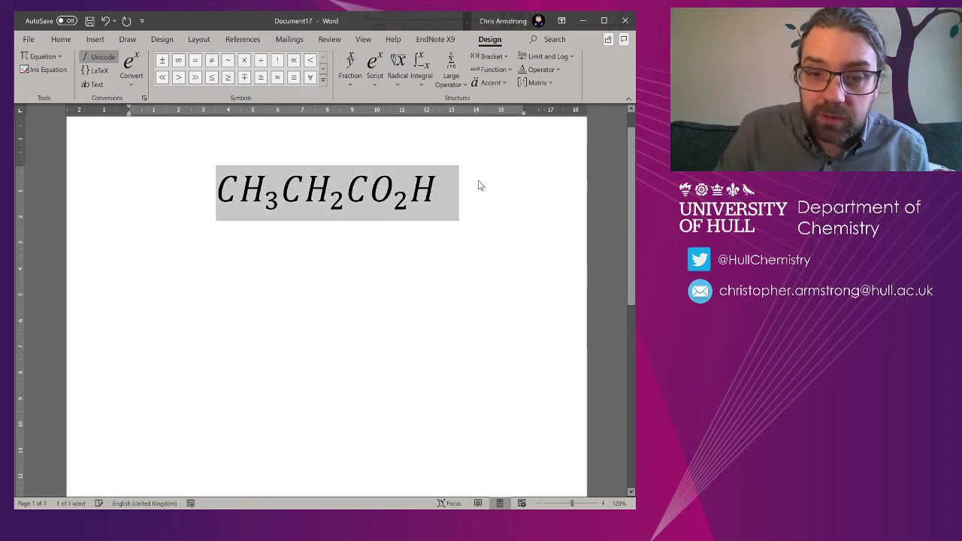
pyautogui.press('Delete')
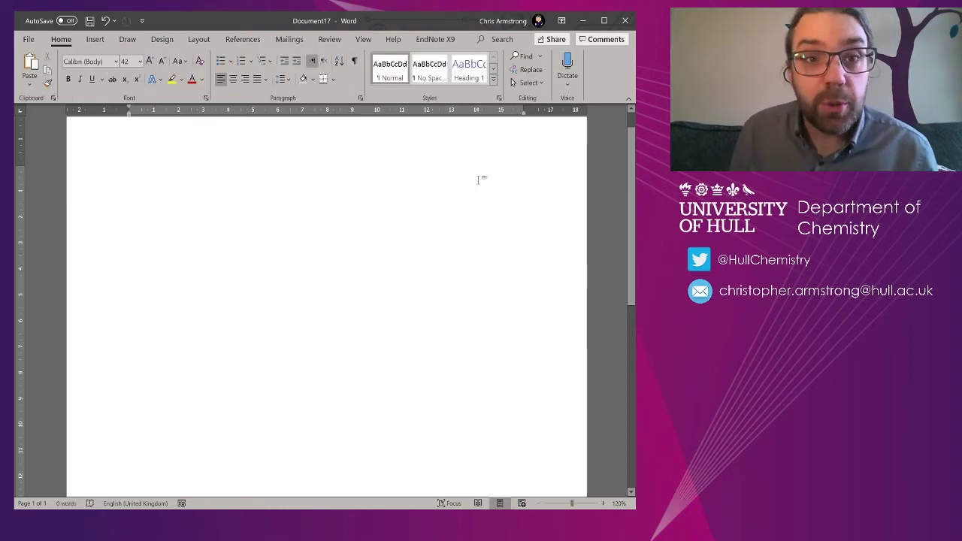
pyautogui.hotkey('alt', '=')
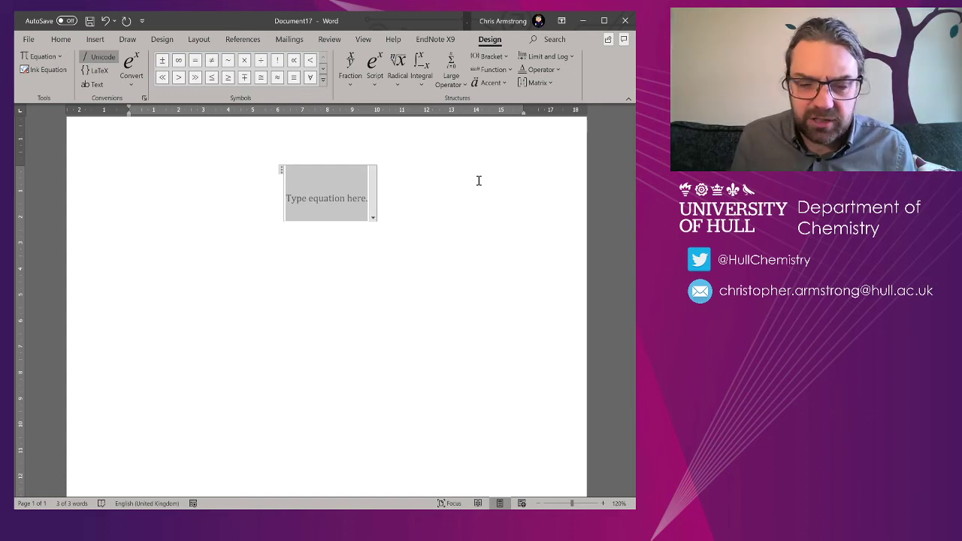
pyautogui.write('\\Delta')
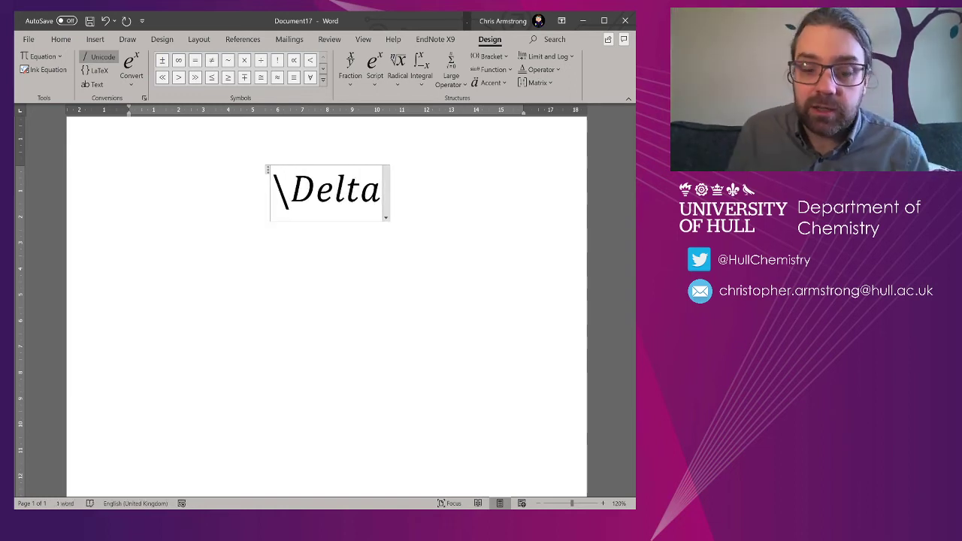
pyautogui.press('space')
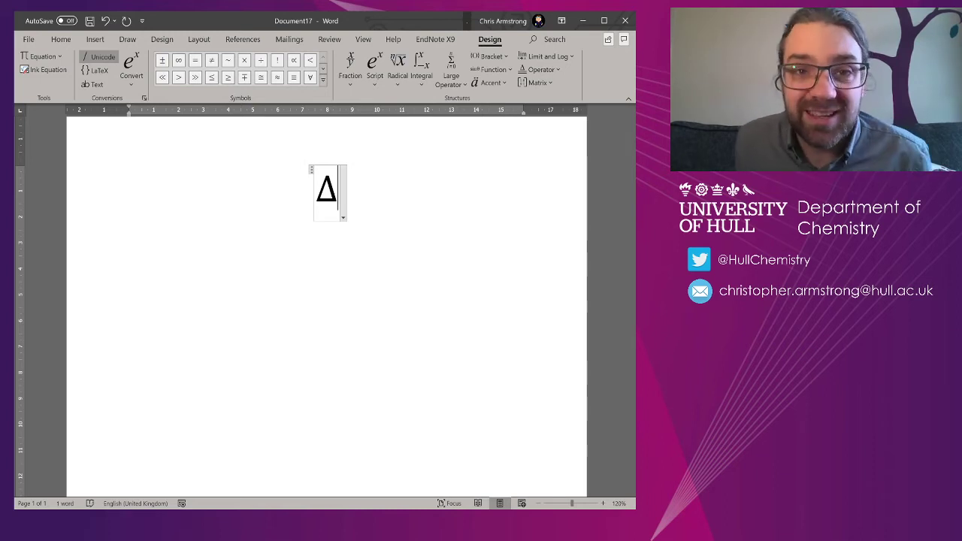
pyautogui.write('\\delta')
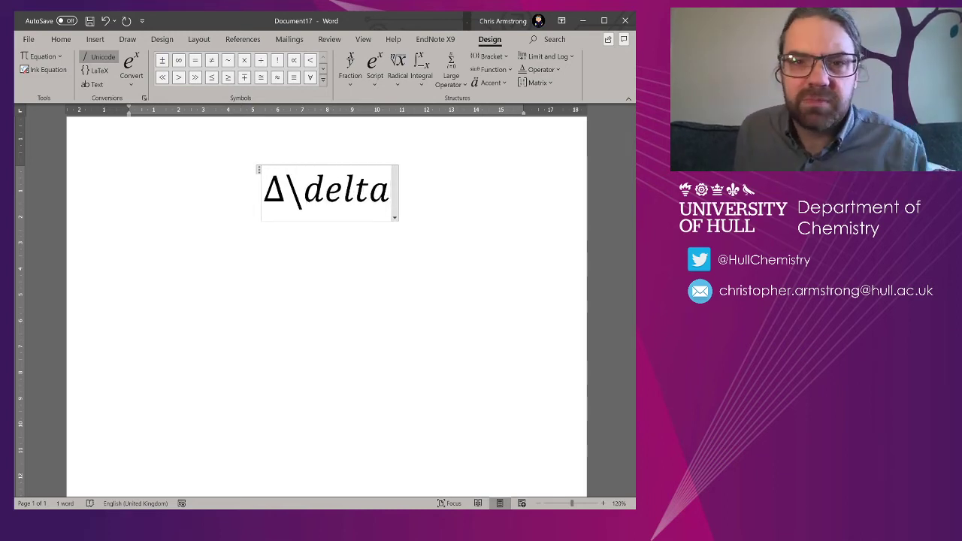
pyautogui.press('space')
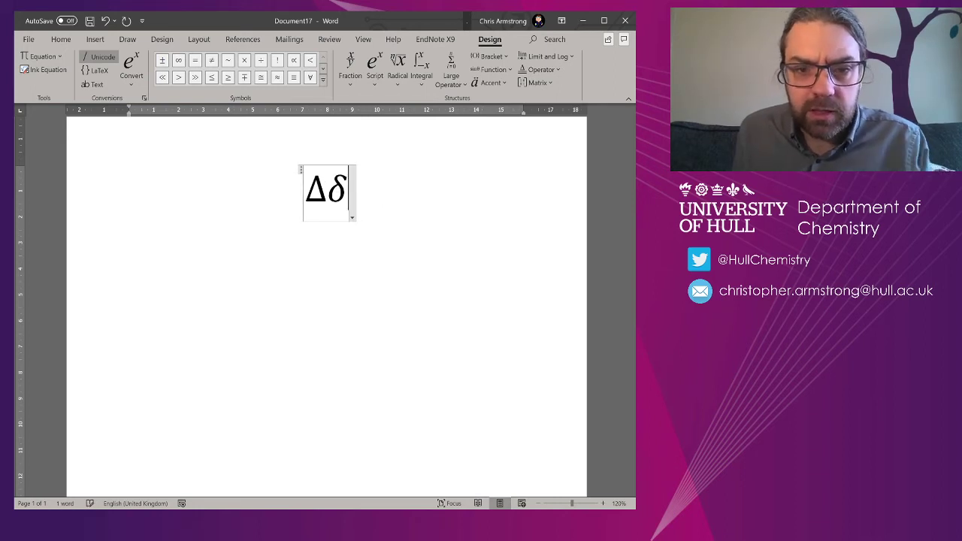
# - Remove the δ and complete the equation as ΔG = ΔH − TΔS, ending on a new line below it
pyautogui.press('BackSpace')
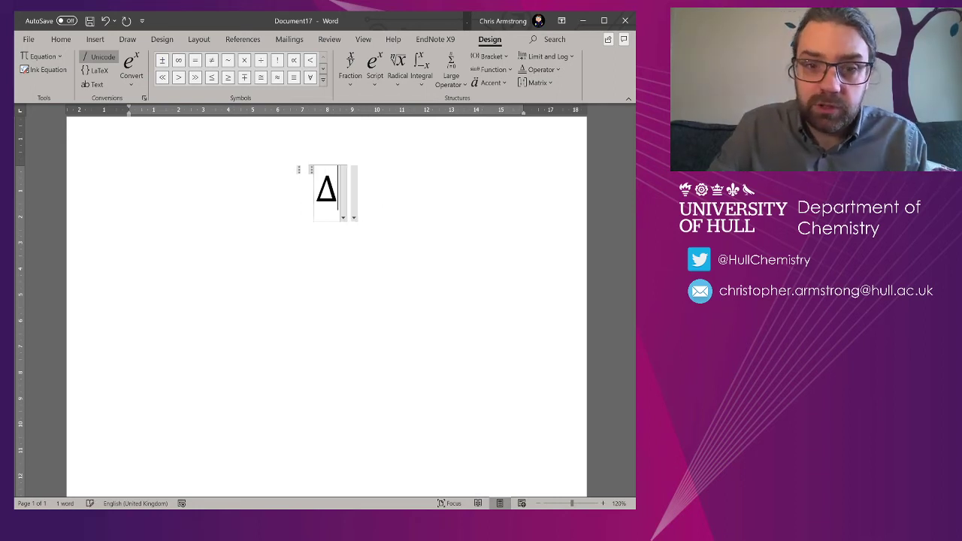
pyautogui.write('G=\\de')
pyautogui.press('BackSpace')
pyautogui.press('BackSpace')
pyautogui.write('Delta')
pyautogui.press('space')
pyautogui.write('H-T\\Delta')
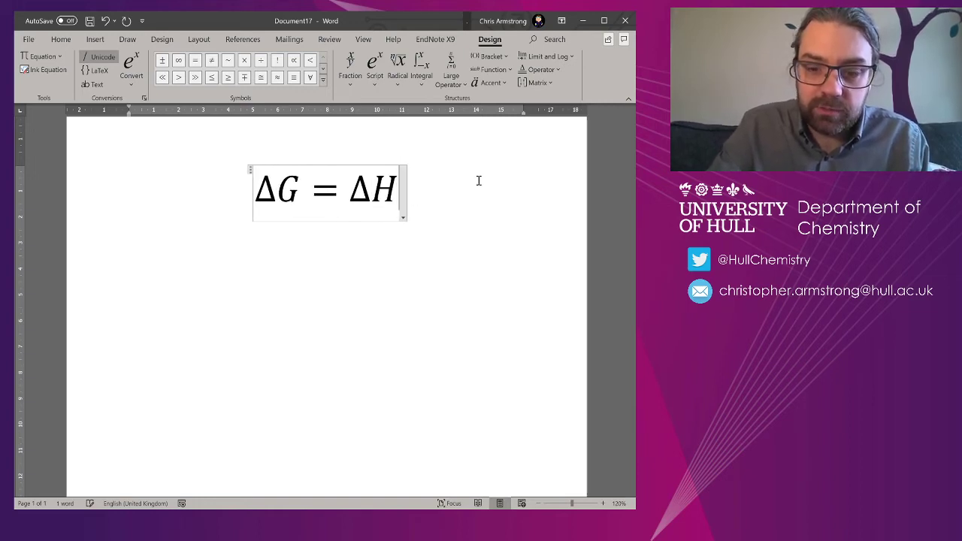
pyautogui.press('space')
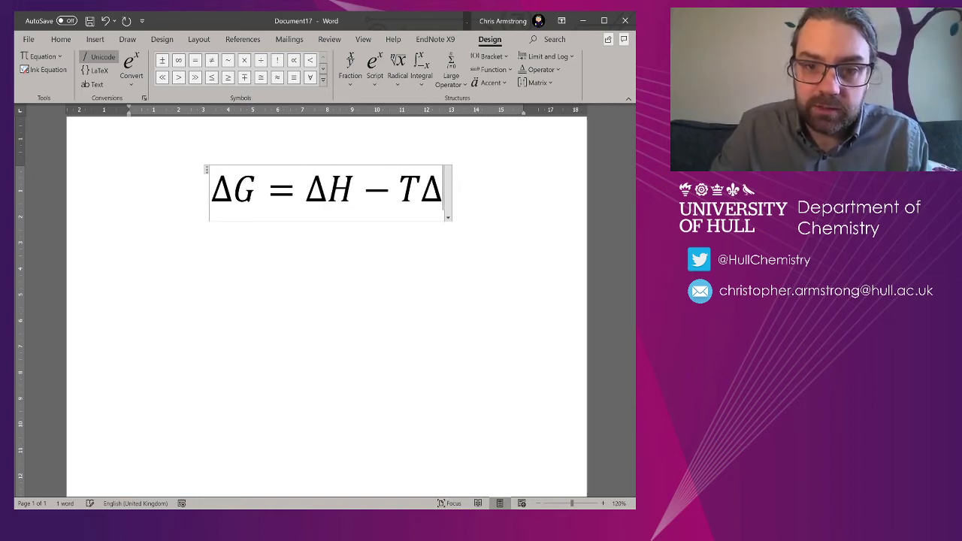
pyautogui.write('S')
pyautogui.press('Return')
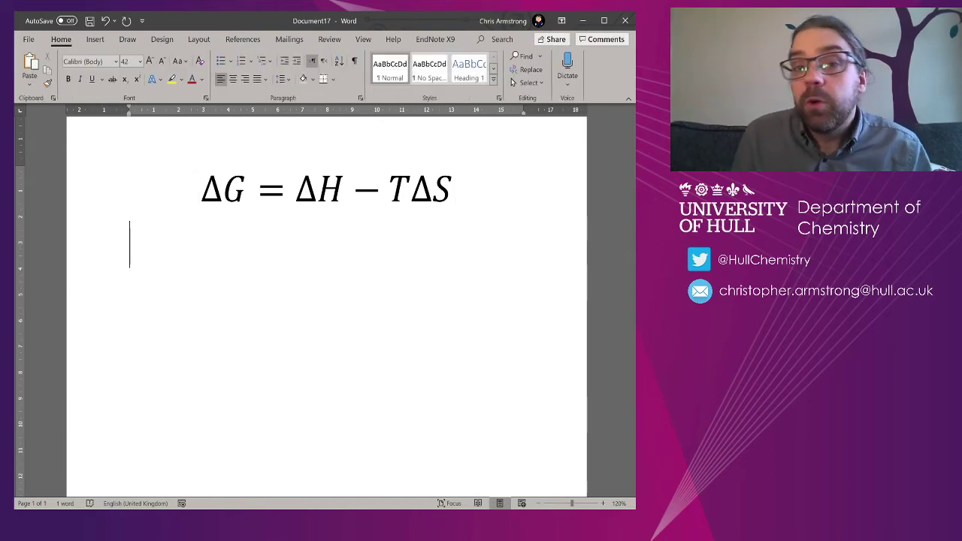
# - Insert the equation ΔG = −RT ln K below the first one, entering Δ as \Delta, and start a new line beneath it
pyautogui.hotkey('alt', '=')
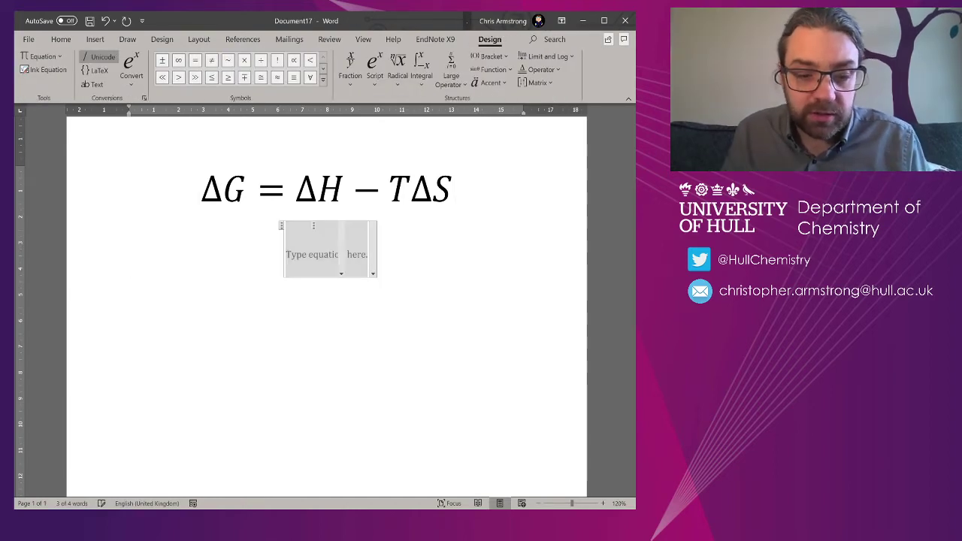
pyautogui.write('\\Delta')
pyautogui.press('space')
pyautogui.write('G')
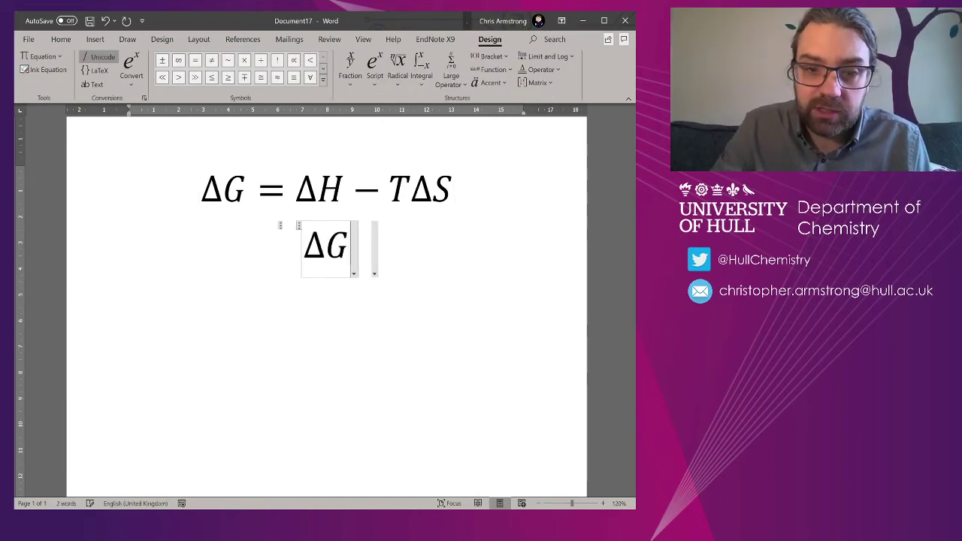
pyautogui.write('=-RT')
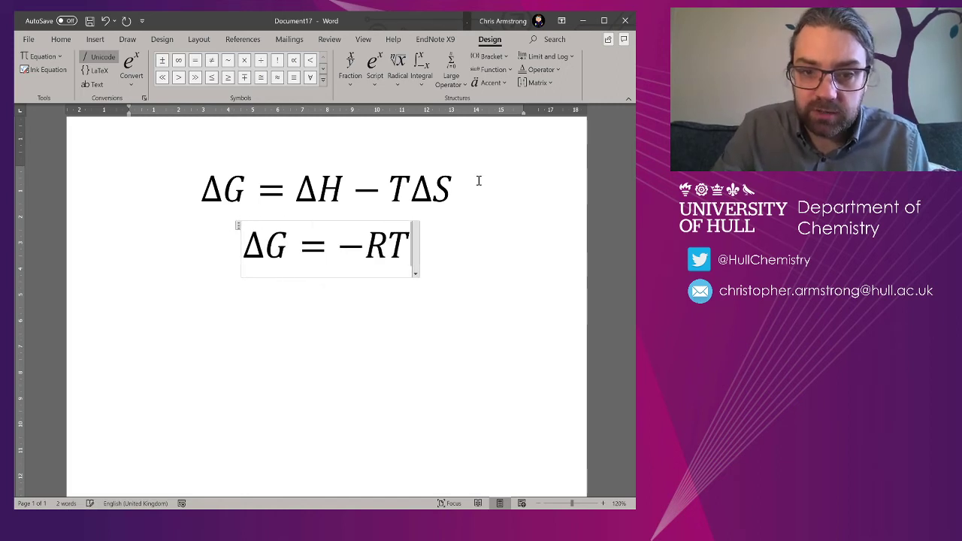
pyautogui.write('ln')
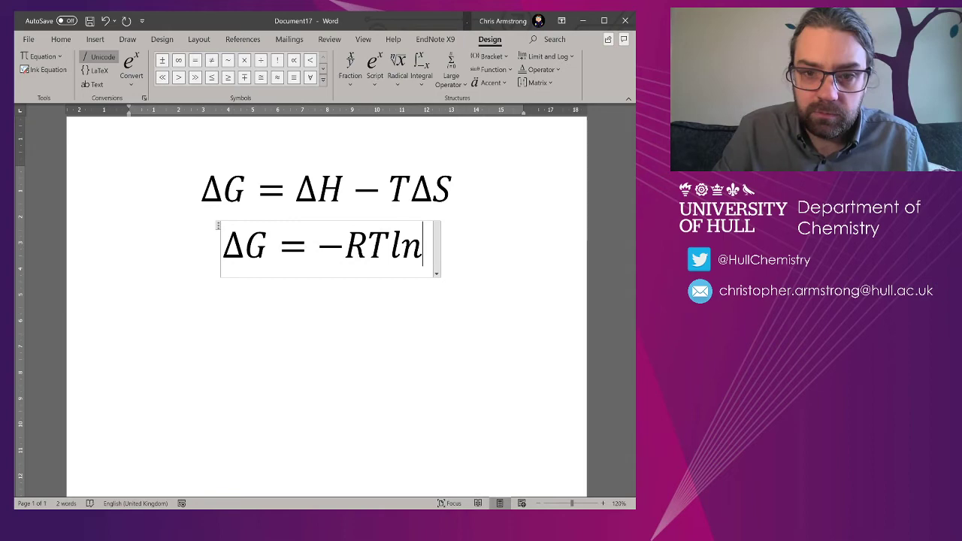
pyautogui.press('space')
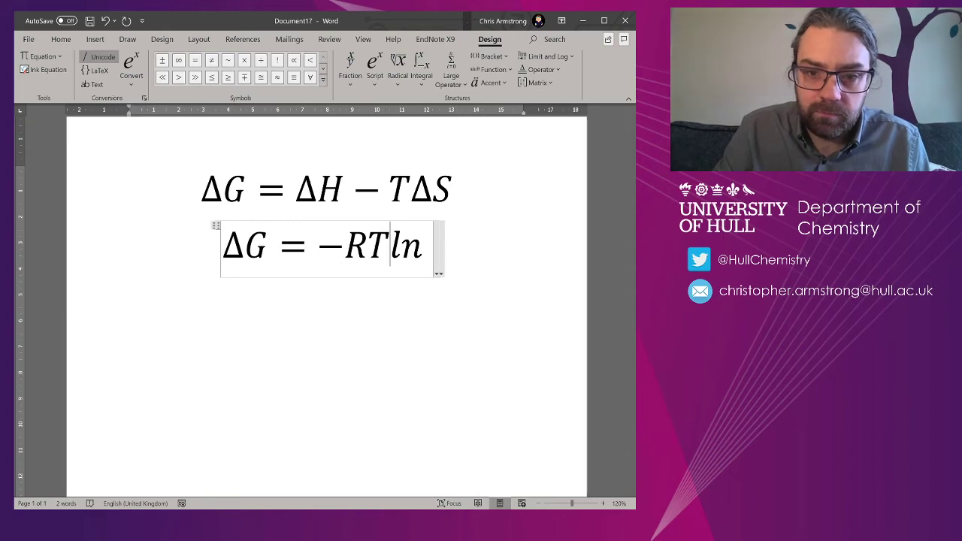
pyautogui.write('K')
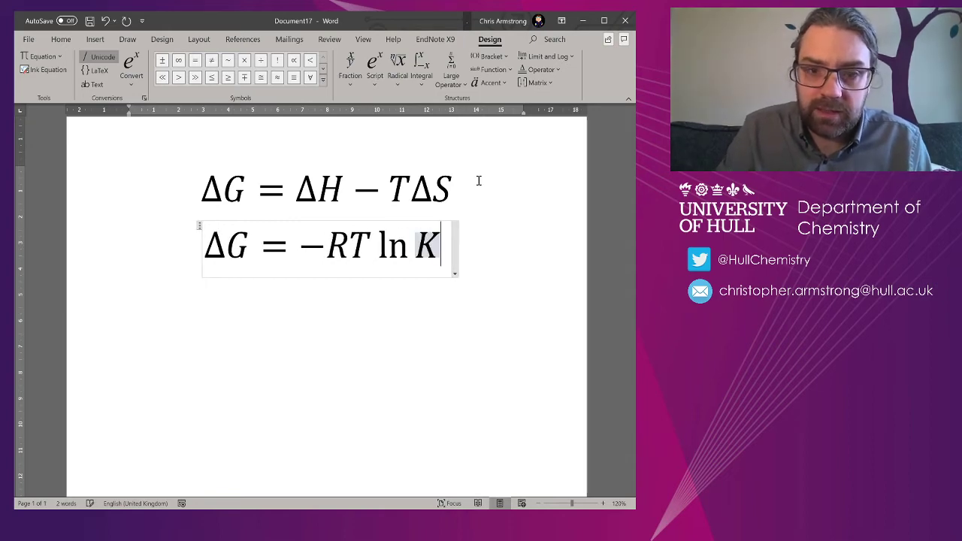
pyautogui.click(504, 284)
pyautogui.press('Return')
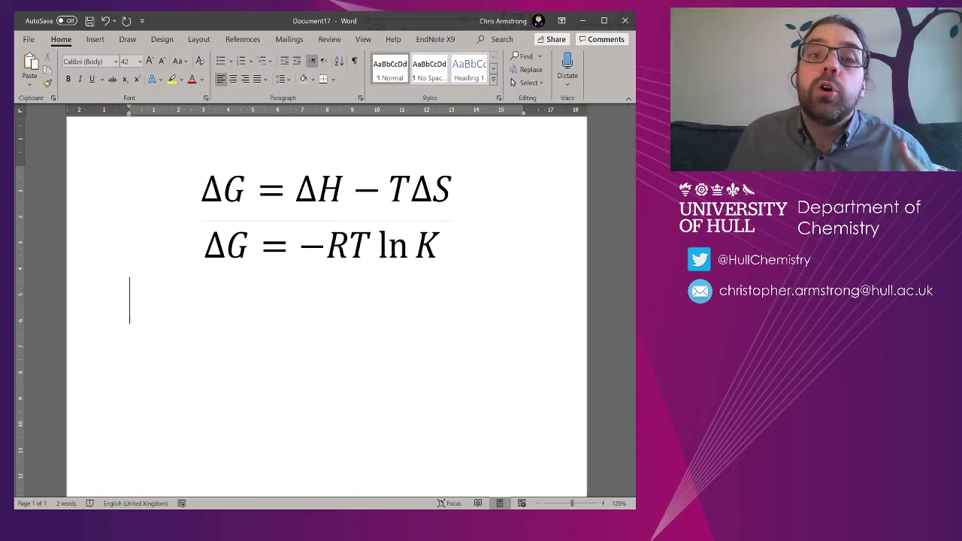
# - Insert a new equation containing the symbols ×, ± and ∝, entered as \times, \pm and \propto
pyautogui.hotkey('alt', '=')
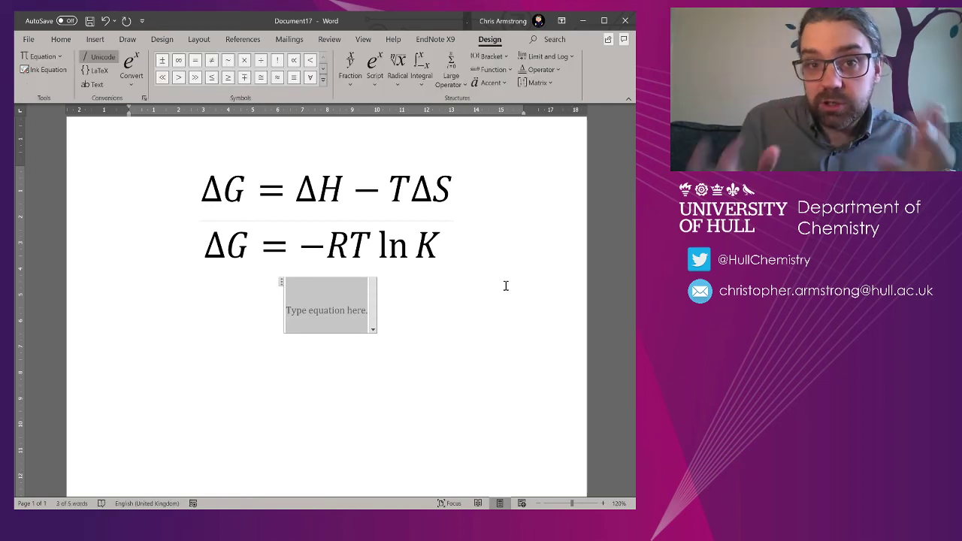
pyautogui.write('\\tim')
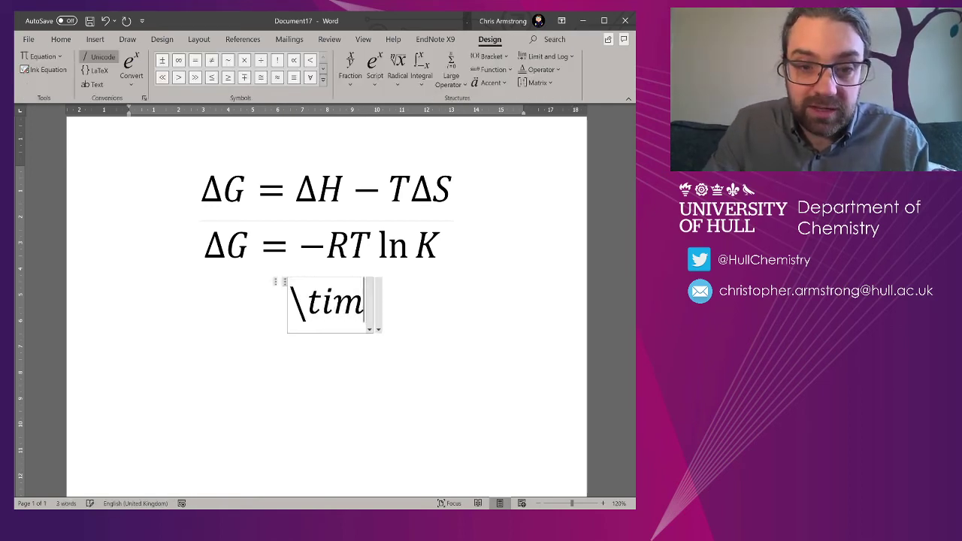
pyautogui.write('es \\pm')
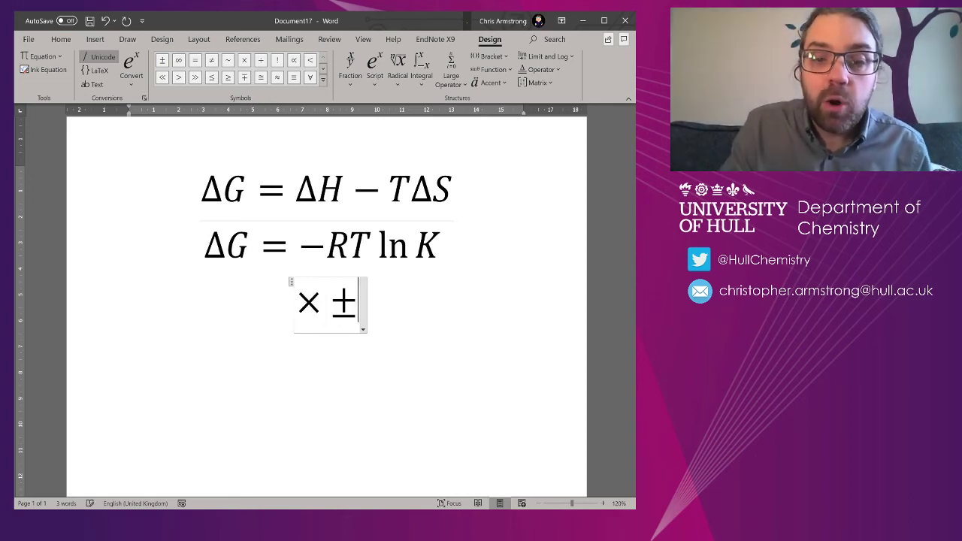
pyautogui.write(' \\')
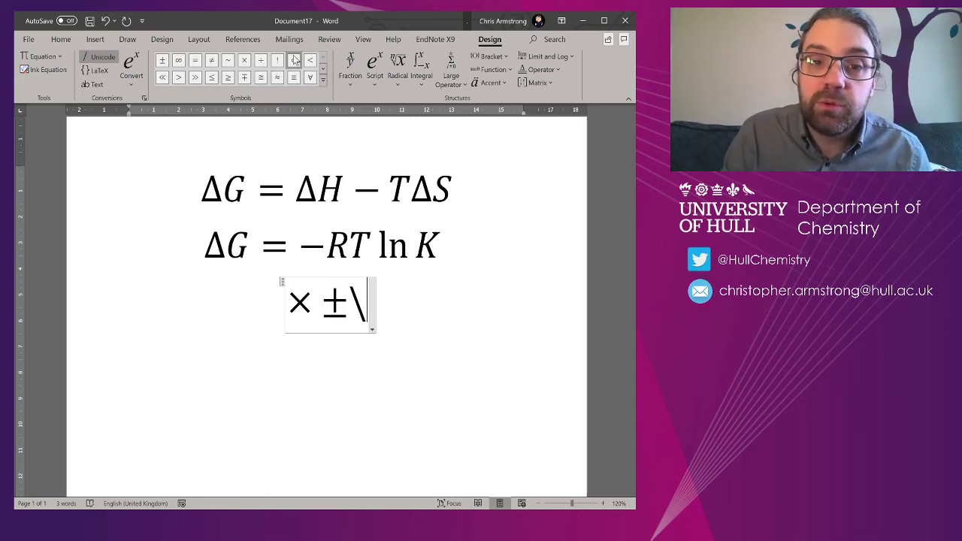
pyautogui.write('p')
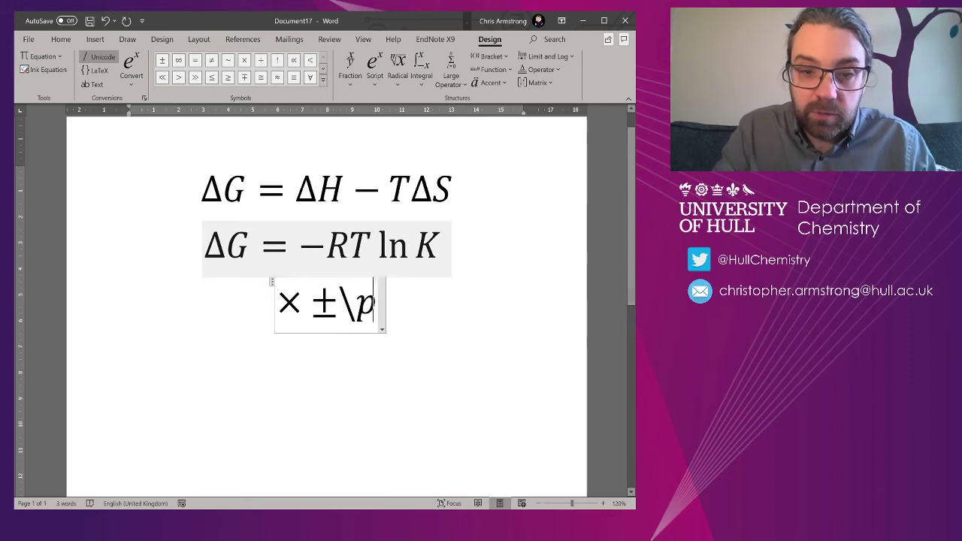
pyautogui.write('ropto')
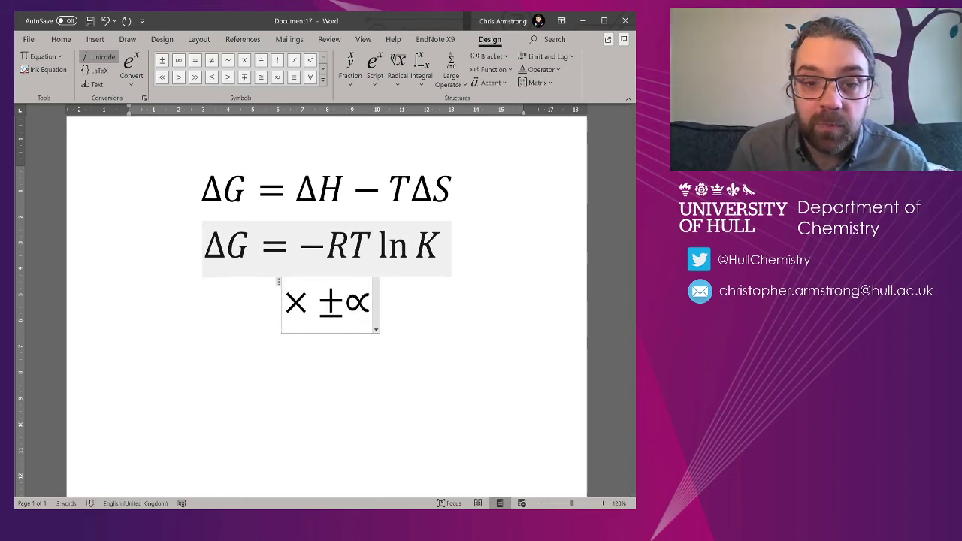
# - Replace the three symbols with an empty fraction built from a slash, and delete that equation
pyautogui.press('BackSpace')
pyautogui.press('BackSpace')
pyautogui.press('BackSpace')
pyautogui.press('BackSpace')
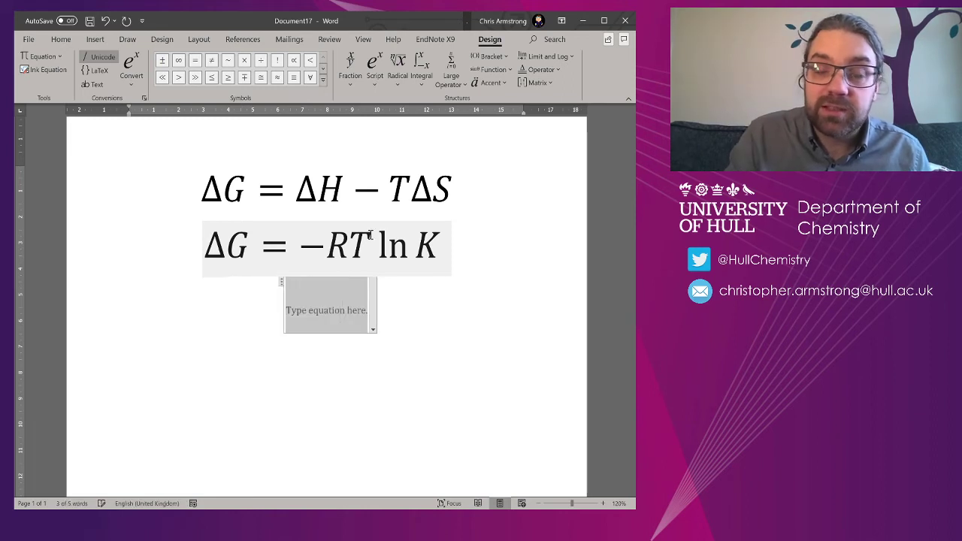
pyautogui.write('/')
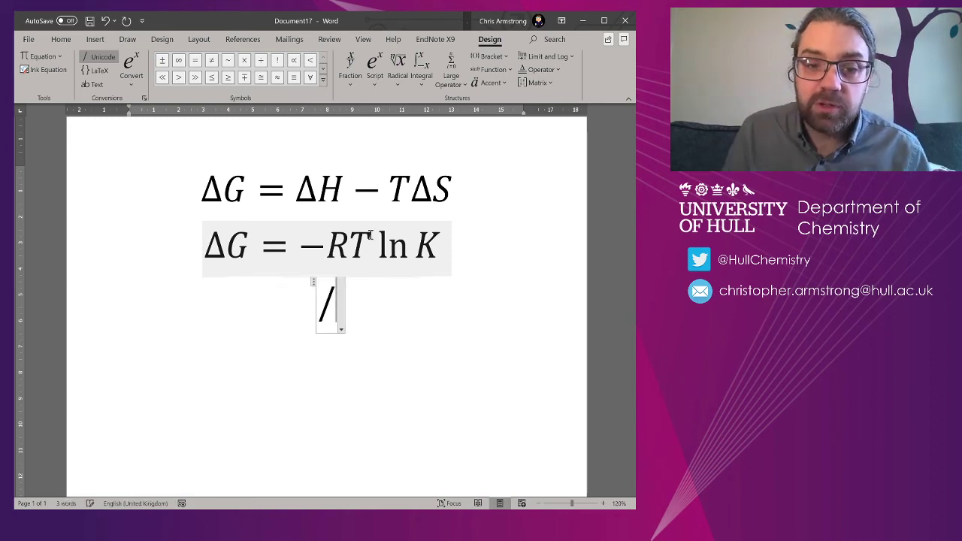
pyautogui.press('space')
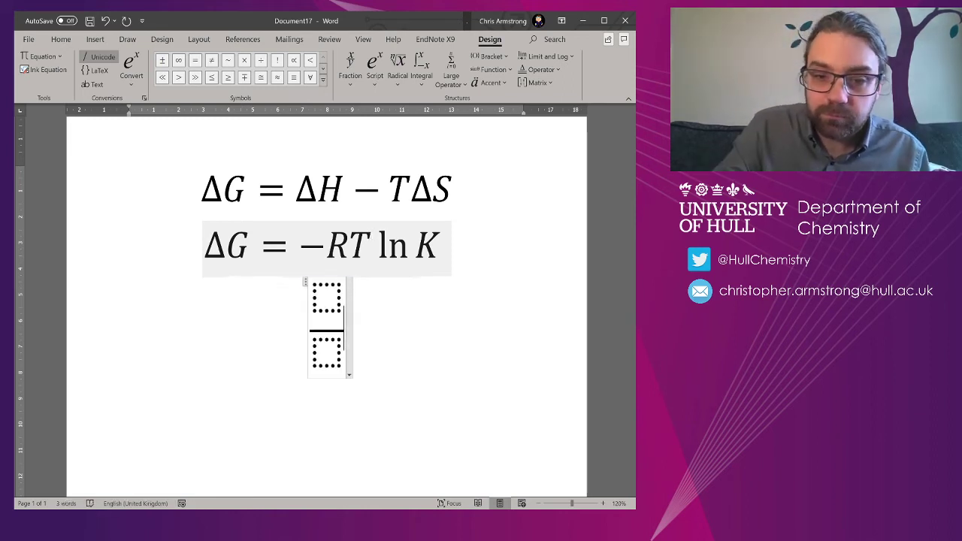
pyautogui.hotkey('shift', 'Home')
pyautogui.press('BackSpace')
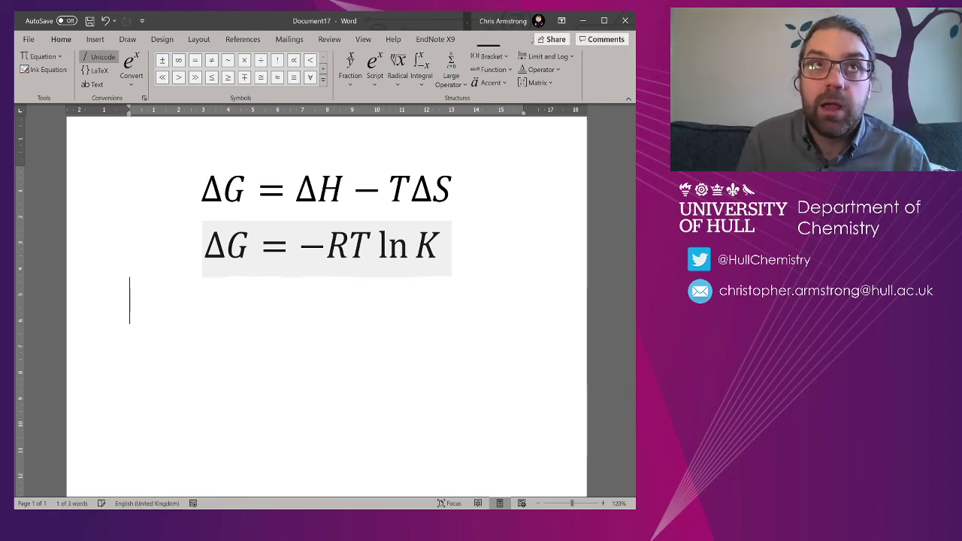
# - Insert a new equation with Kₐ equal to a fraction of two empty square brackets over one, using linear notation
pyautogui.hotkey('alt', '=')
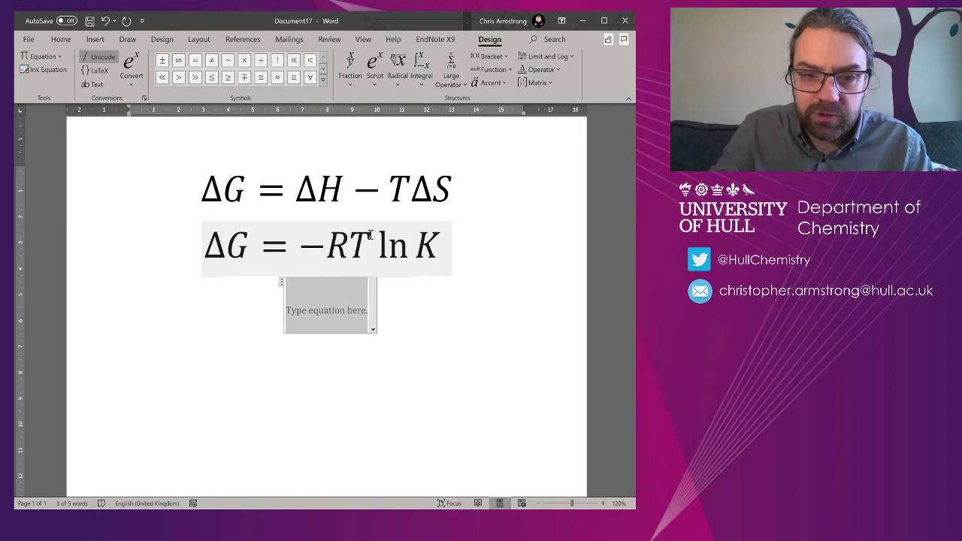
pyautogui.write('K_a ')
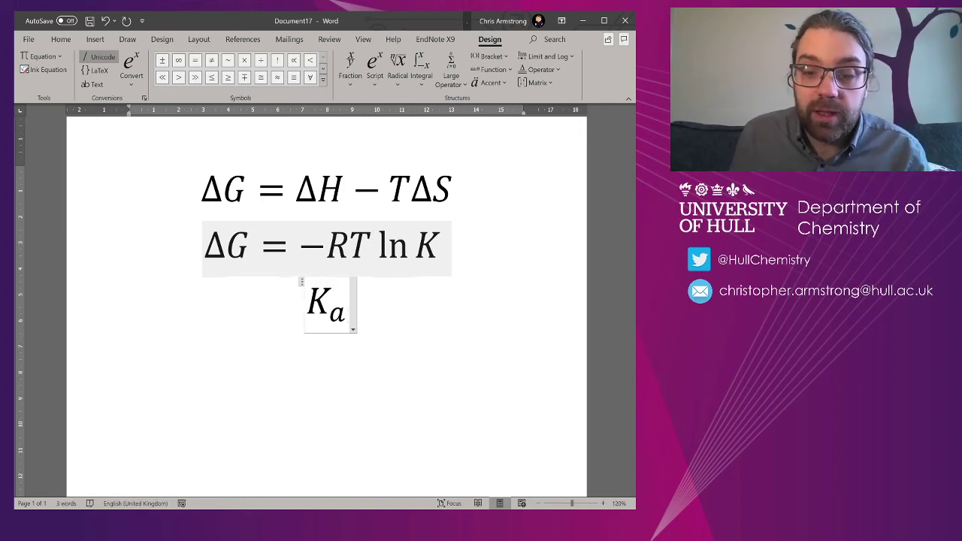
pyautogui.write('=')
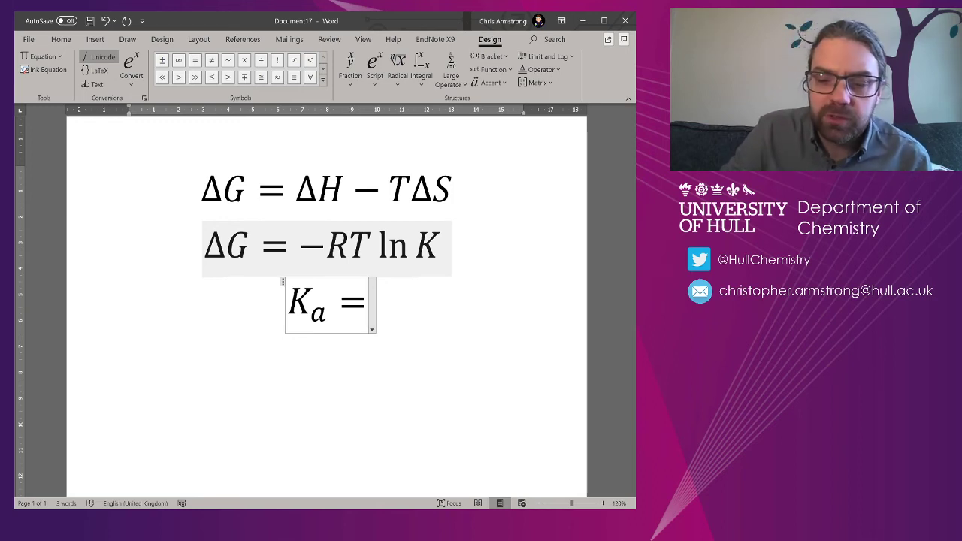
pyautogui.write('[] ')
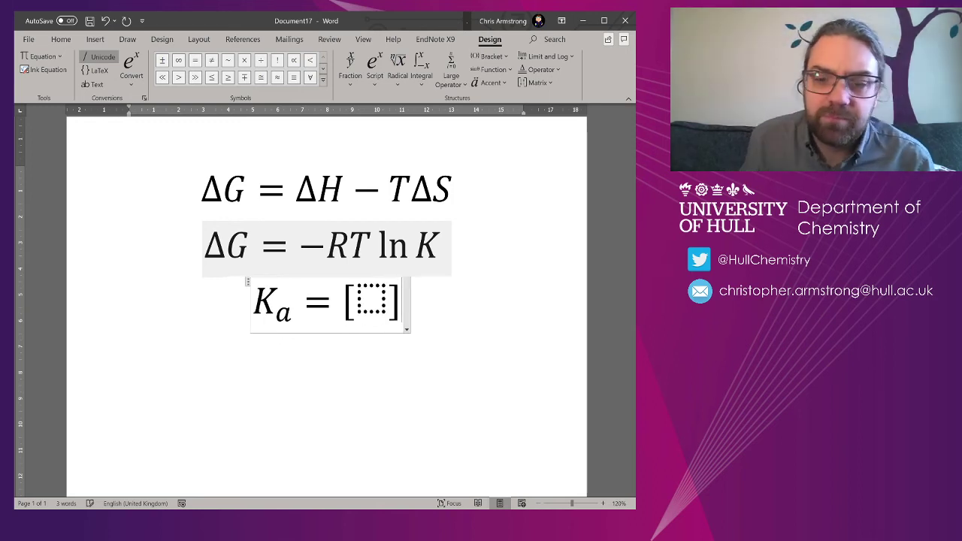
pyautogui.write('[] /[]')
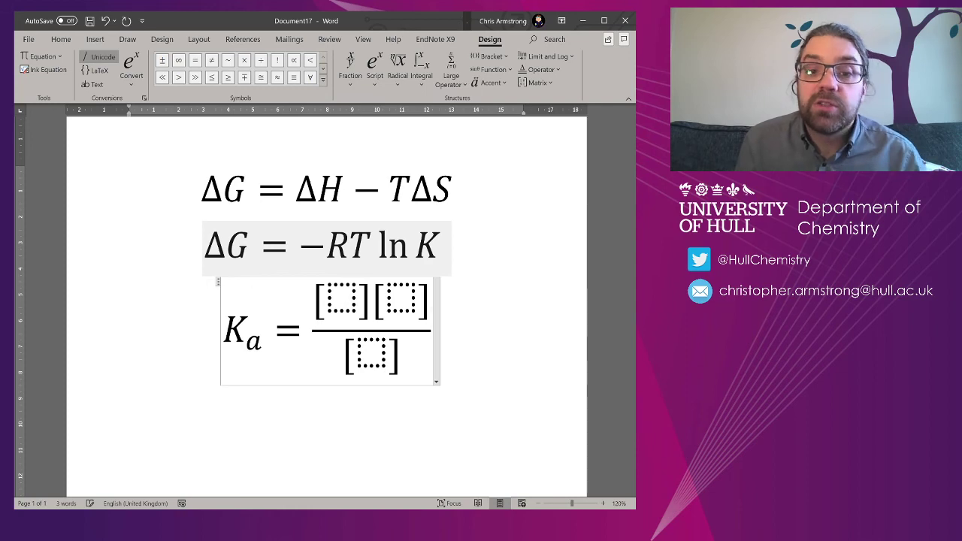
# - Fill the numerator brackets with A⁻ and H⁺ and the denominator bracket with HA, and leave the equation
pyautogui.click(344, 300)
pyautogui.write('A^-][')
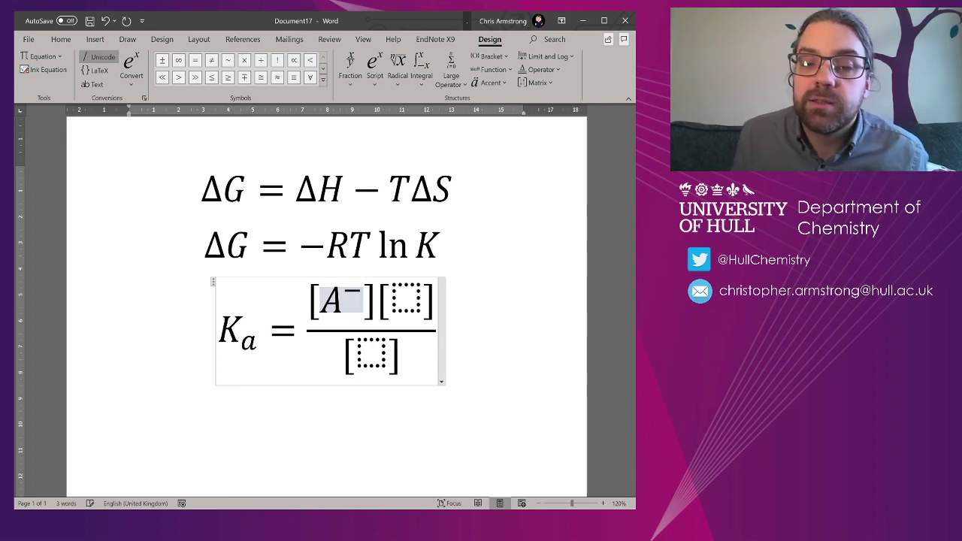
pyautogui.click(409, 295)
pyautogui.write('H^+')
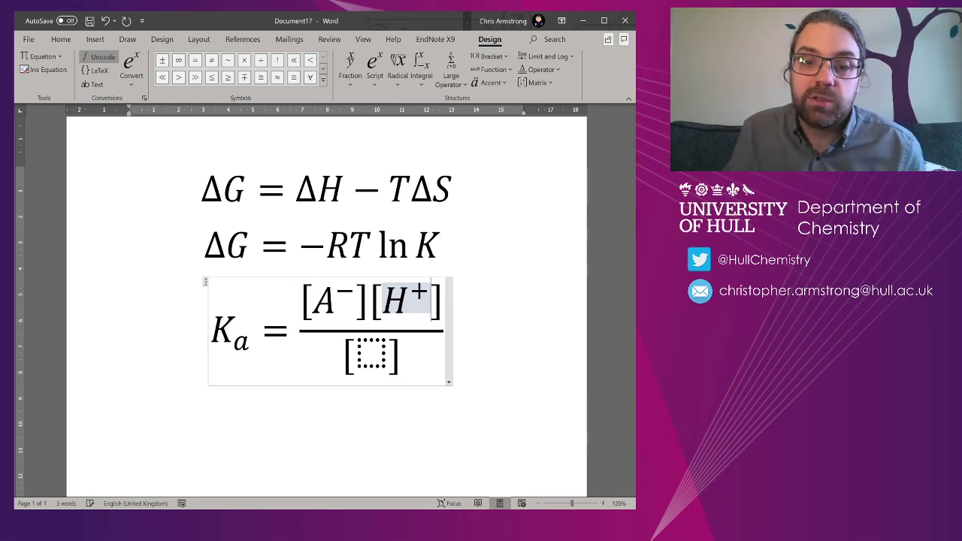
pyautogui.click(382, 367)
pyautogui.write('HA')
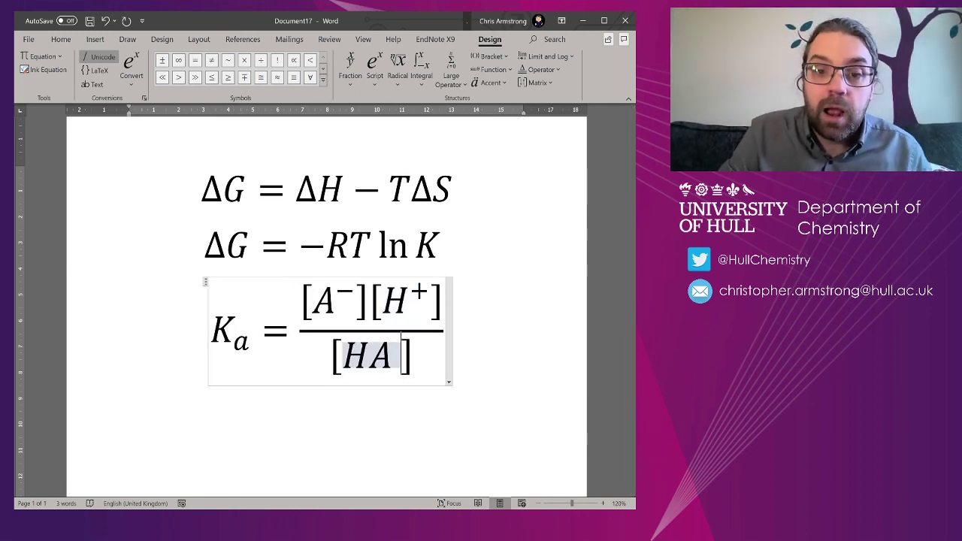
pyautogui.click(493, 315)
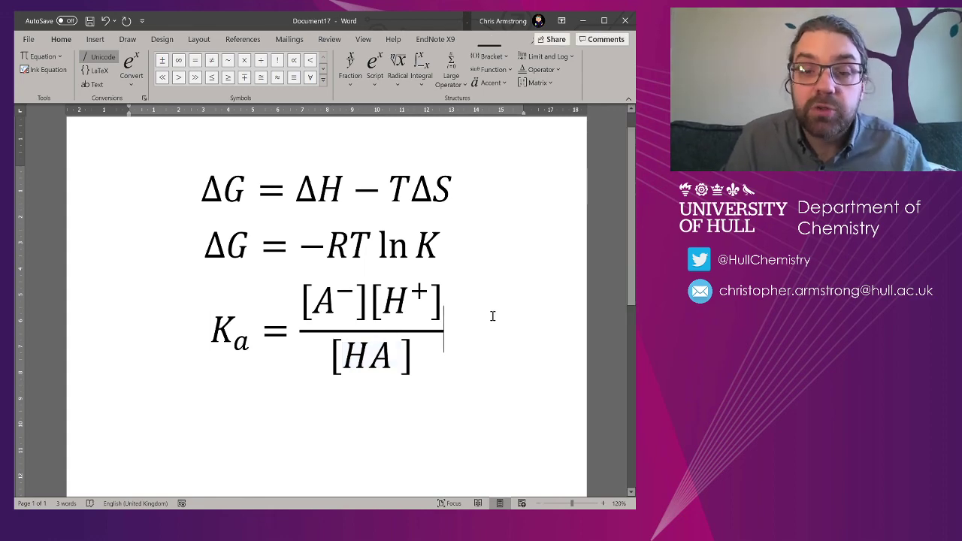